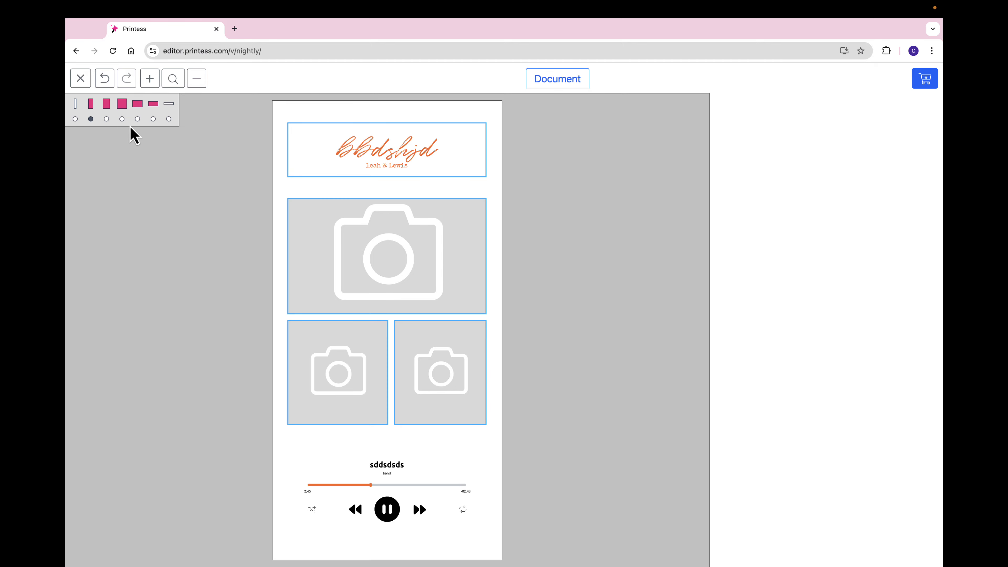
Test the landscape and super-landscape document sizes in the buyer preview and return to the template editor.
{"action": "left_click", "coordinate": [137, 119]}
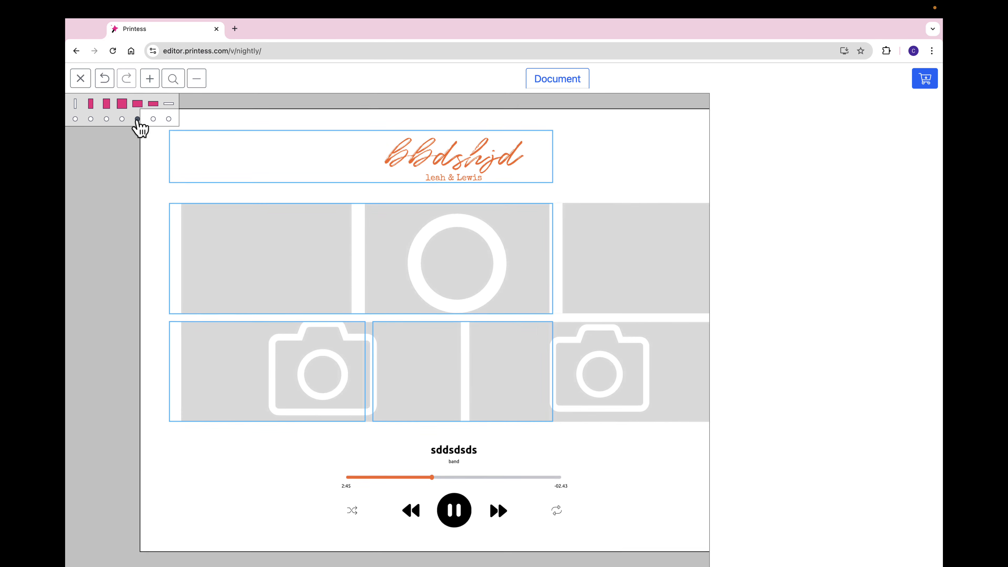
{"action": "left_click", "coordinate": [153, 119]}
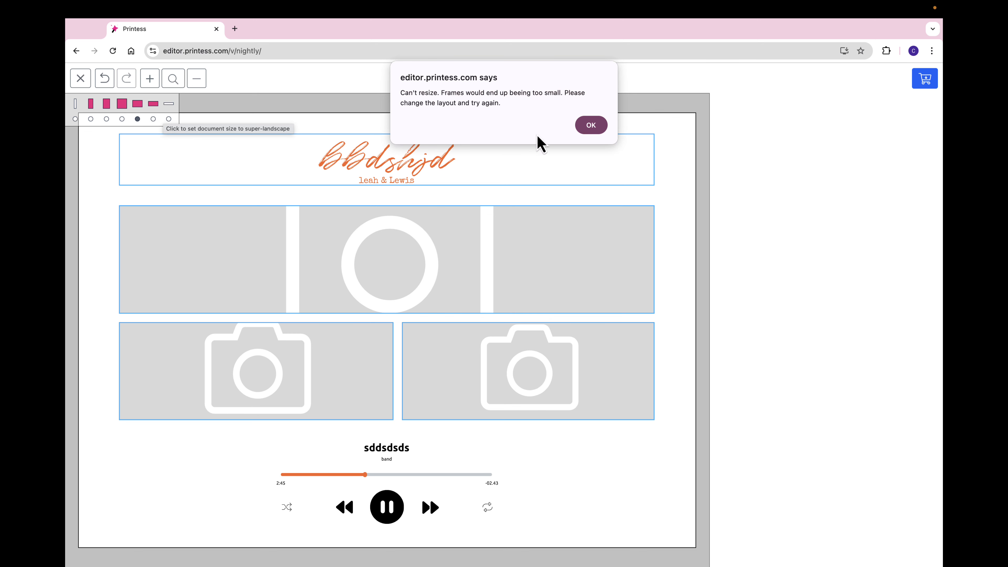
{"action": "left_click", "coordinate": [588, 127]}
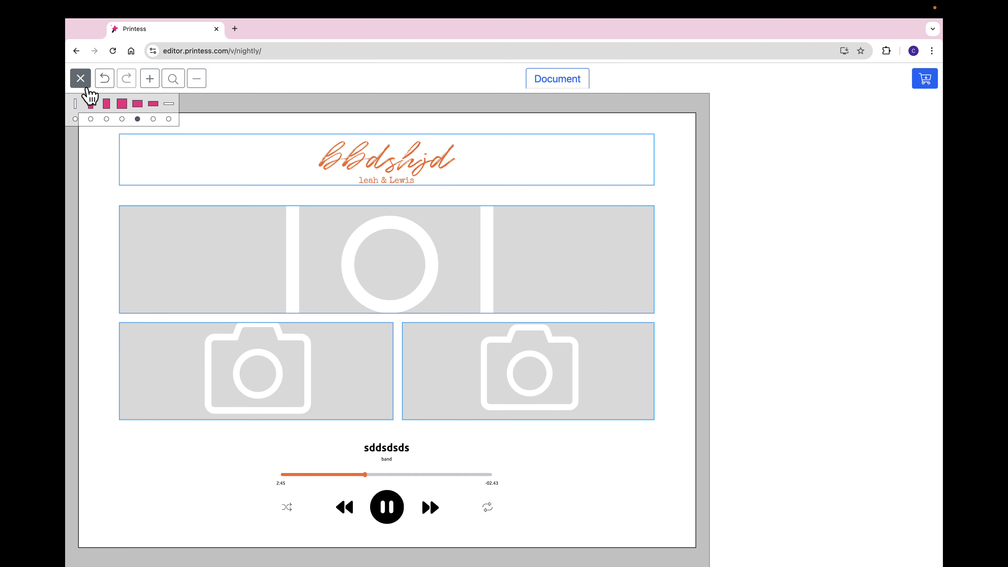
{"action": "left_click", "coordinate": [81, 78]}
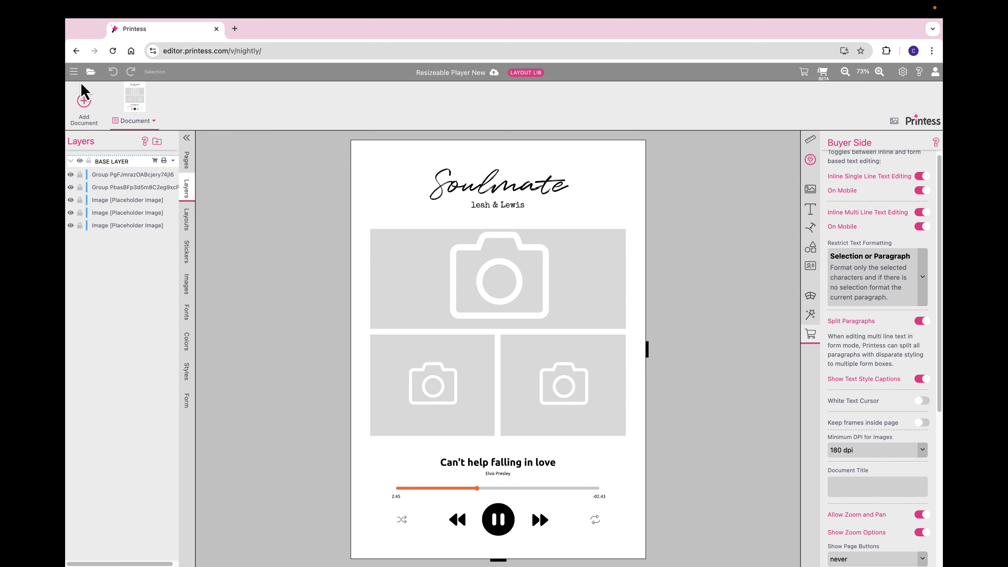
Enlarge the Soulmate heading group's frame both upward and downward, extending it to just above the large photo placeholder.
{"action": "left_click", "coordinate": [452, 195]}
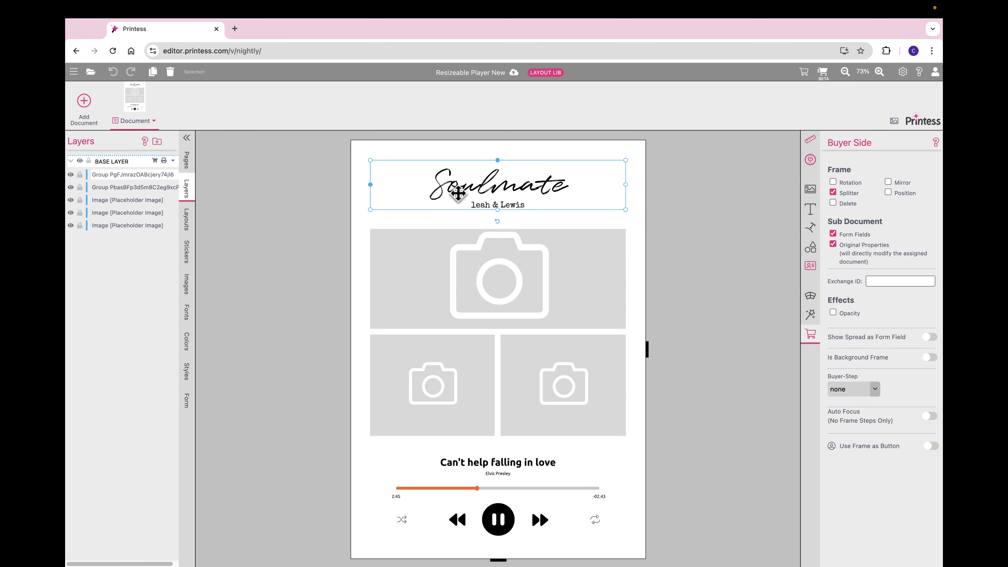
{"action": "left_click_drag", "start_coordinate": [499, 202], "coordinate": [499, 215]}
{"action": "left_click_drag", "start_coordinate": [498, 162], "coordinate": [498, 151]}
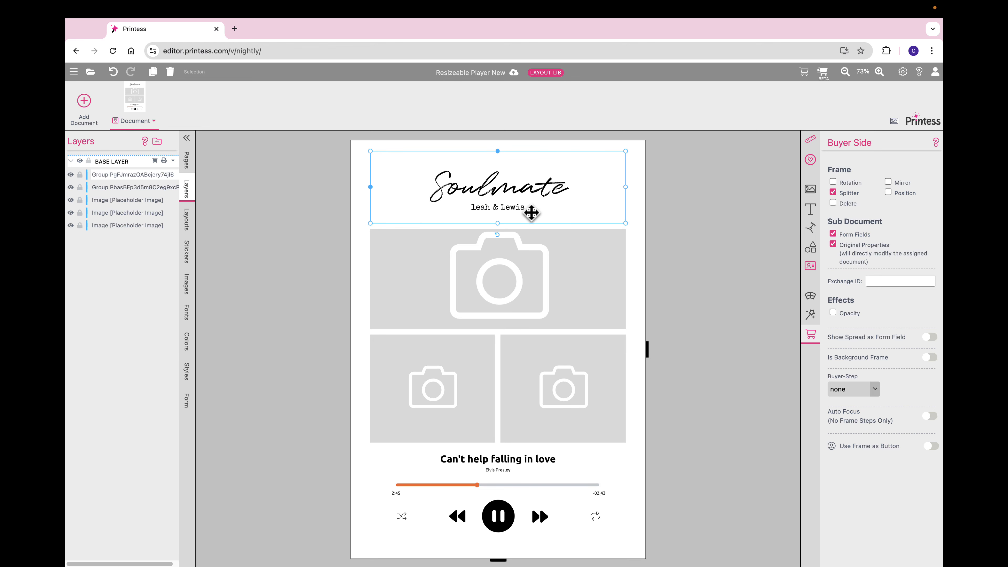
Try to increase the page height inside the Soulmate heading group, undo it and return to the document.
{"action": "left_click", "coordinate": [811, 265]}
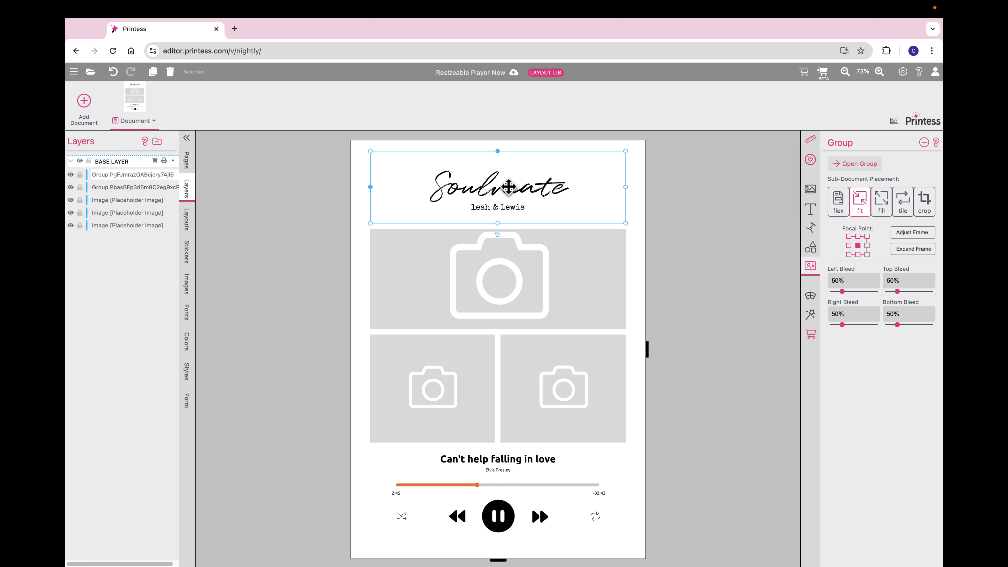
{"action": "left_click", "coordinate": [313, 205]}
{"action": "left_click", "coordinate": [512, 197]}
{"action": "double_click", "coordinate": [512, 197]}
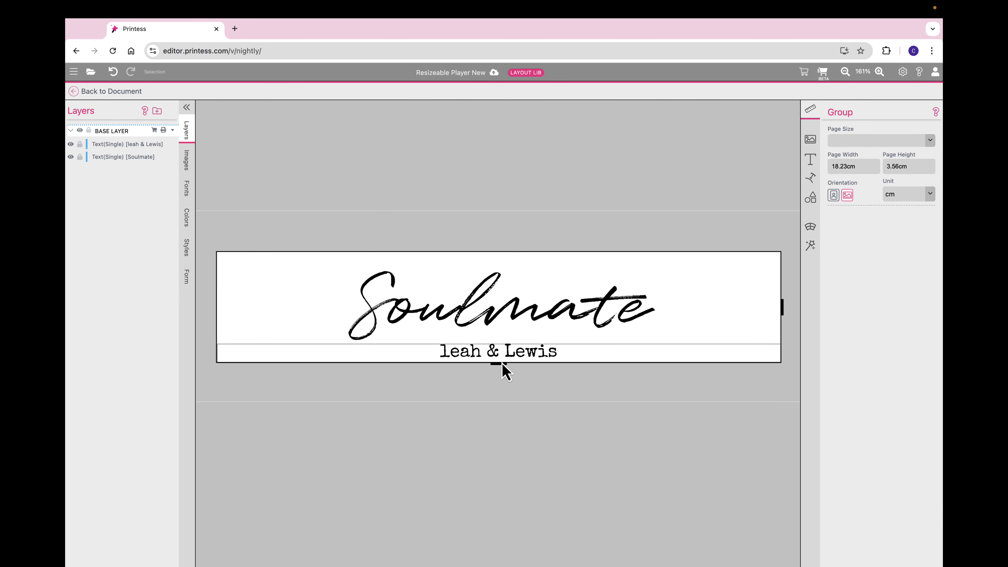
{"action": "left_click_drag", "start_coordinate": [502, 367], "coordinate": [504, 401]}
{"action": "key", "text": "super+z"}
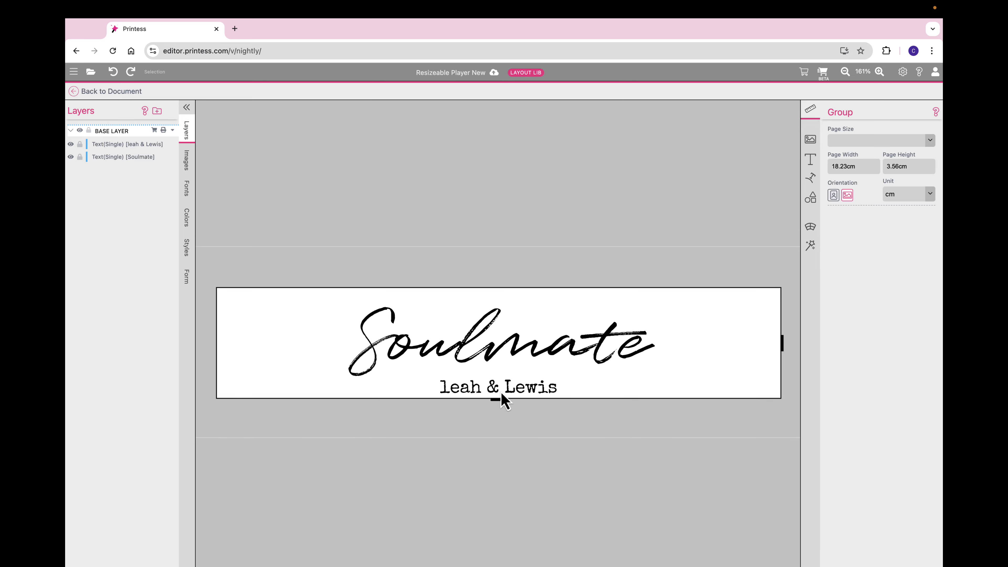
{"action": "left_click", "coordinate": [88, 92]}
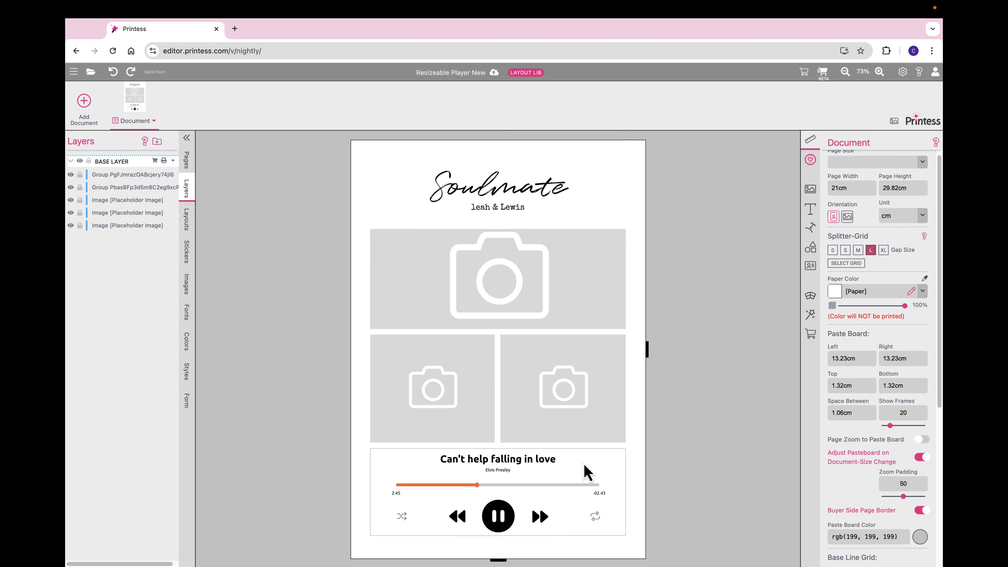
Adjust the music player group's height to about 6.44 cm and the heading group's to about 4.97 cm, with its top at about 1.15 cm.
{"action": "left_click", "coordinate": [557, 471]}
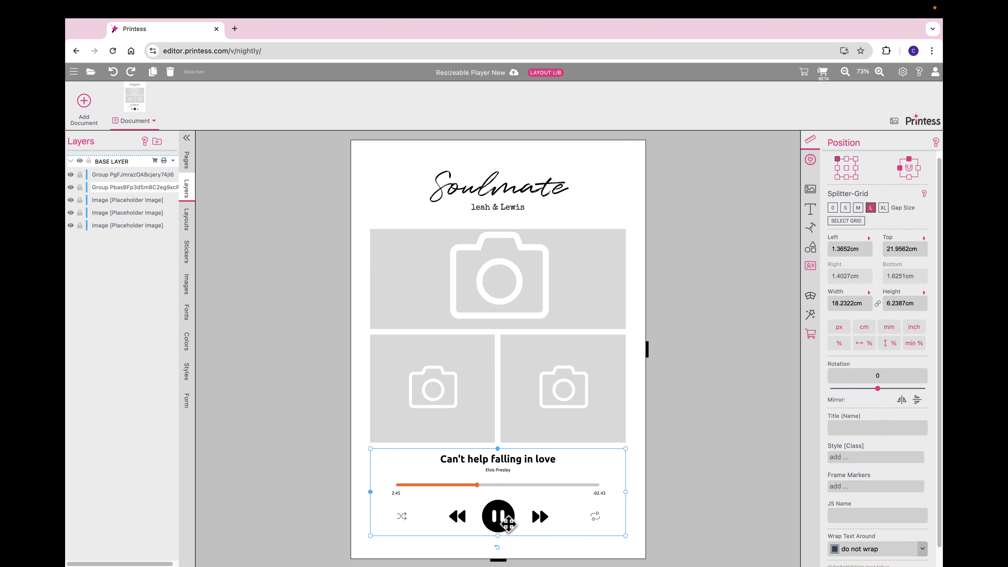
{"action": "left_click_drag", "start_coordinate": [497, 536], "coordinate": [497, 542]}
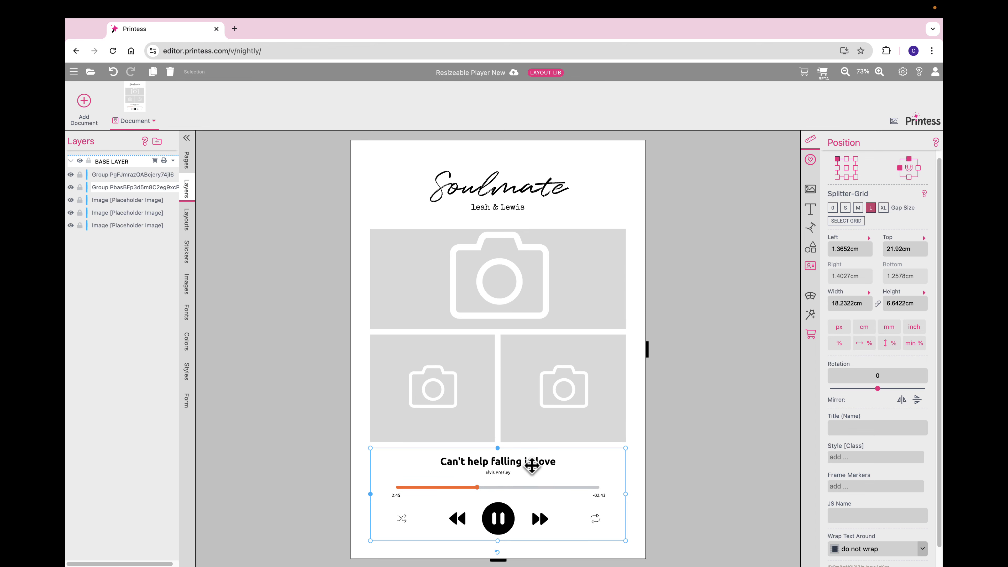
{"action": "left_click", "coordinate": [505, 187]}
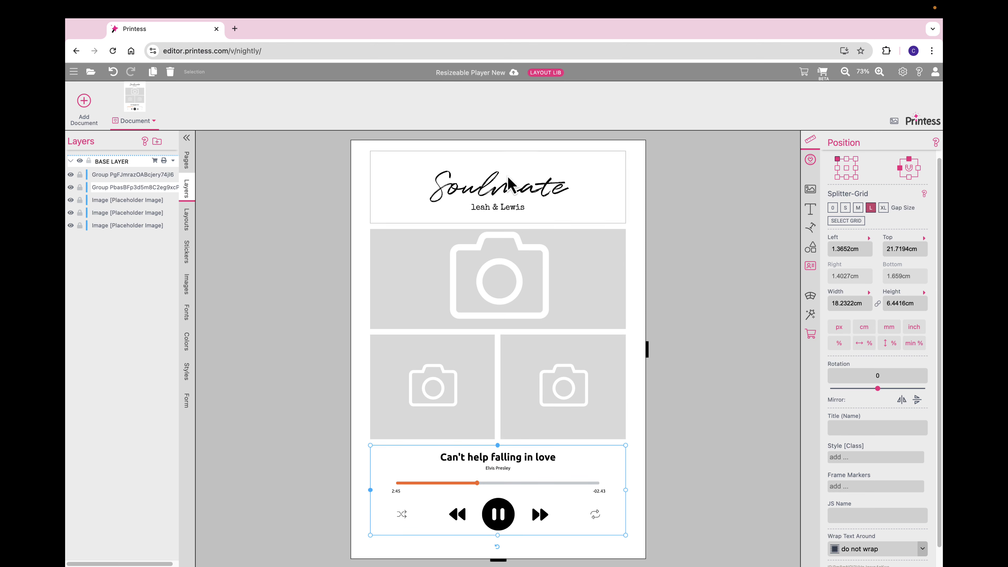
{"action": "left_click_drag", "start_coordinate": [504, 187], "coordinate": [525, 256]}
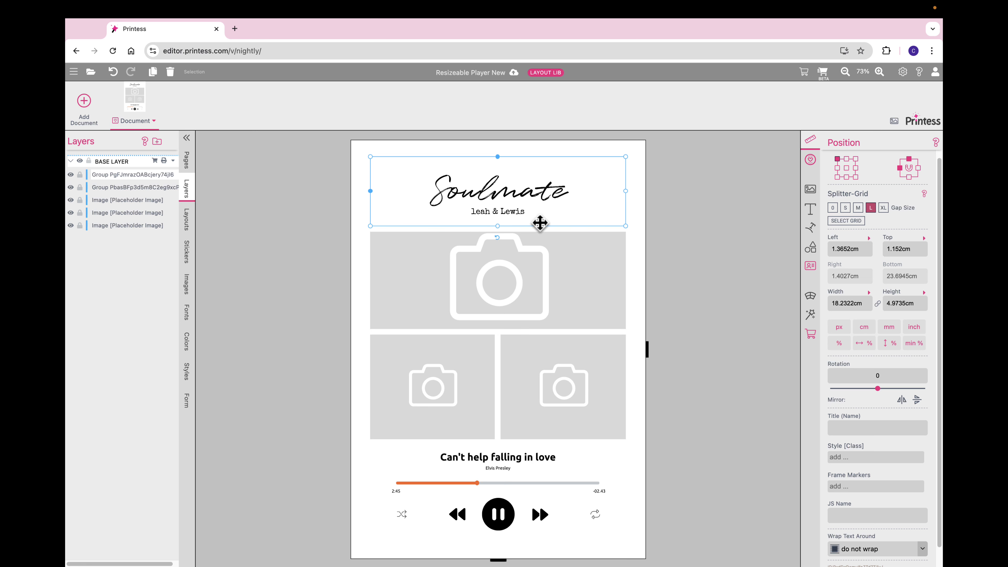
Select the splitter grid and shift the divider between the heading and the large photo slightly upward.
{"action": "left_click", "coordinate": [683, 306]}
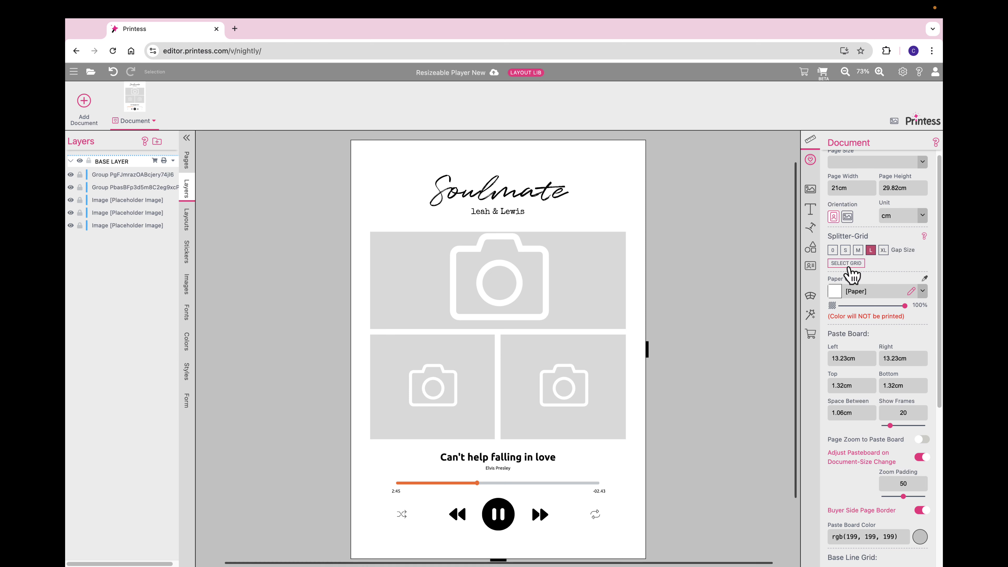
{"action": "left_click", "coordinate": [847, 264]}
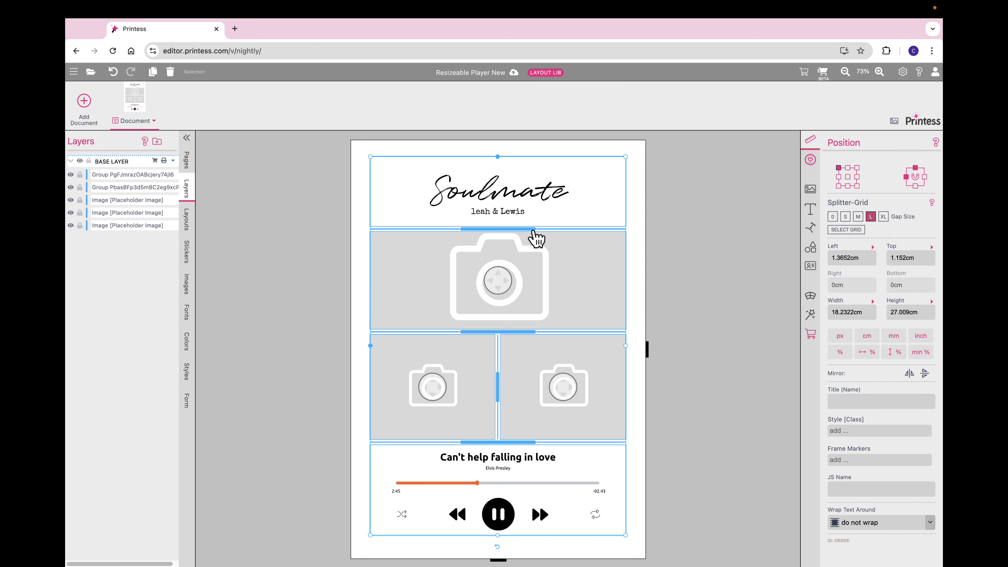
{"action": "left_click_drag", "start_coordinate": [534, 231], "coordinate": [534, 226]}
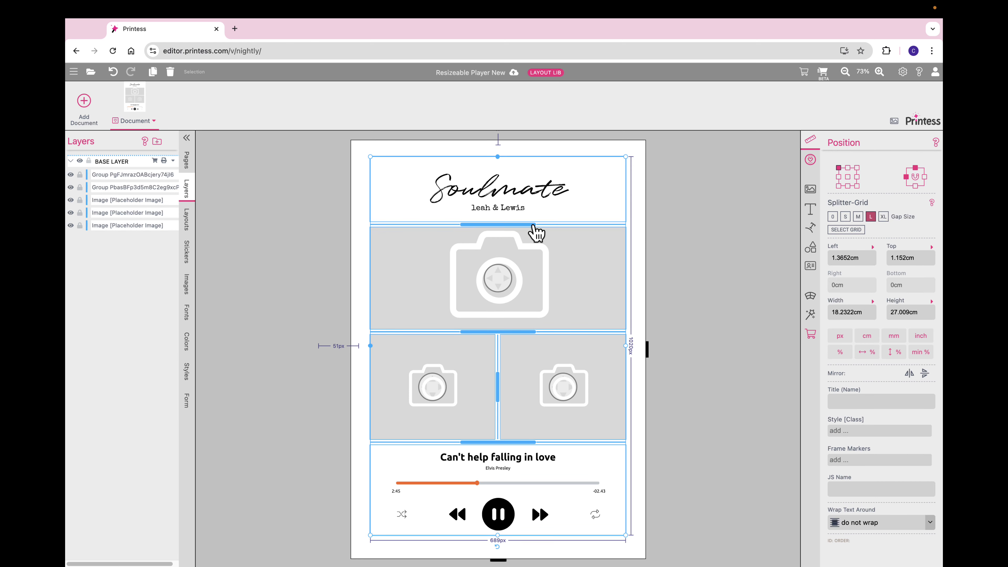
{"action": "left_click", "coordinate": [661, 250]}
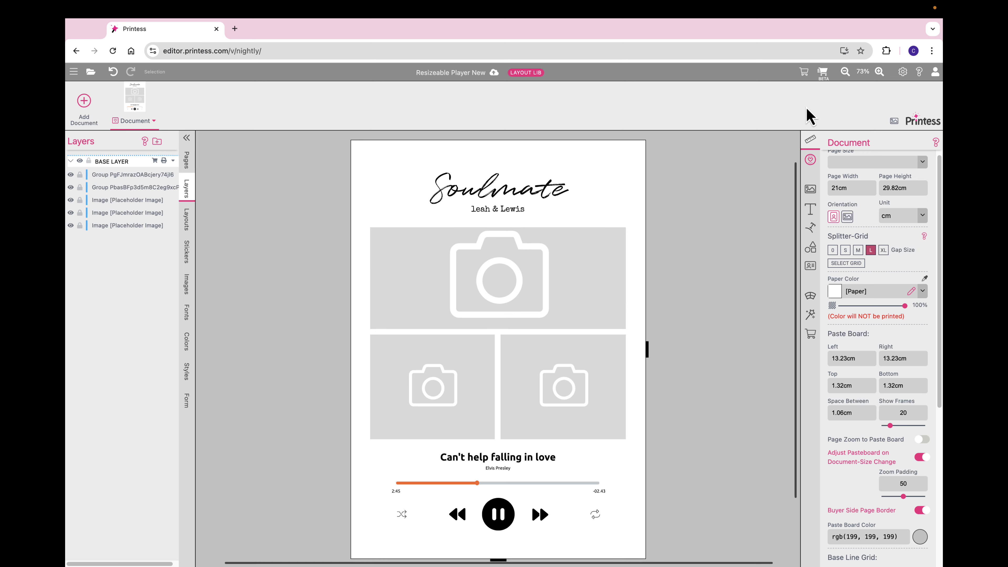
Test resizing in the buyer preview by raising the dividers above the large photo and above the music player.
{"action": "left_click", "coordinate": [807, 75]}
{"action": "left_click", "coordinate": [420, 265]}
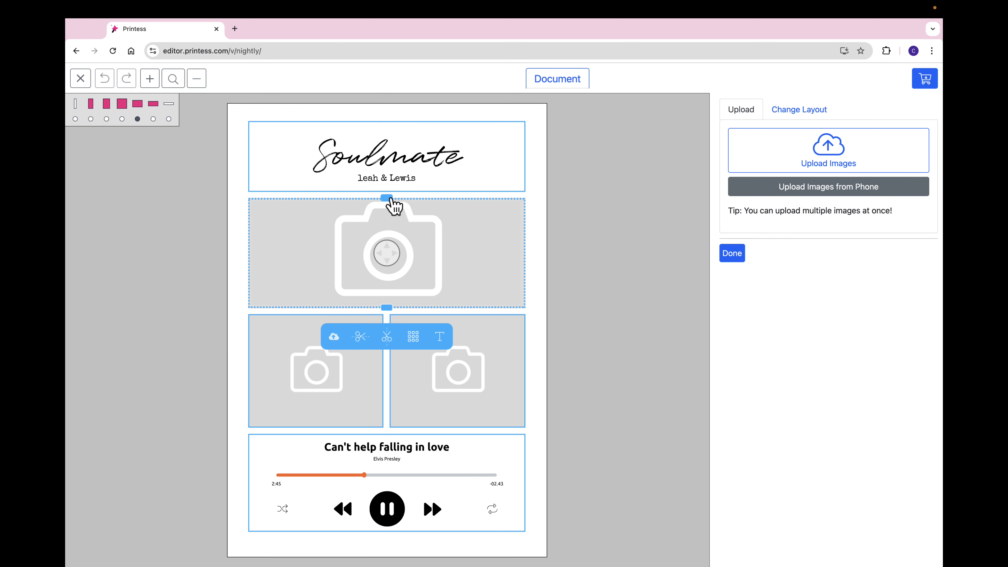
{"action": "left_click_drag", "start_coordinate": [391, 198], "coordinate": [395, 175]}
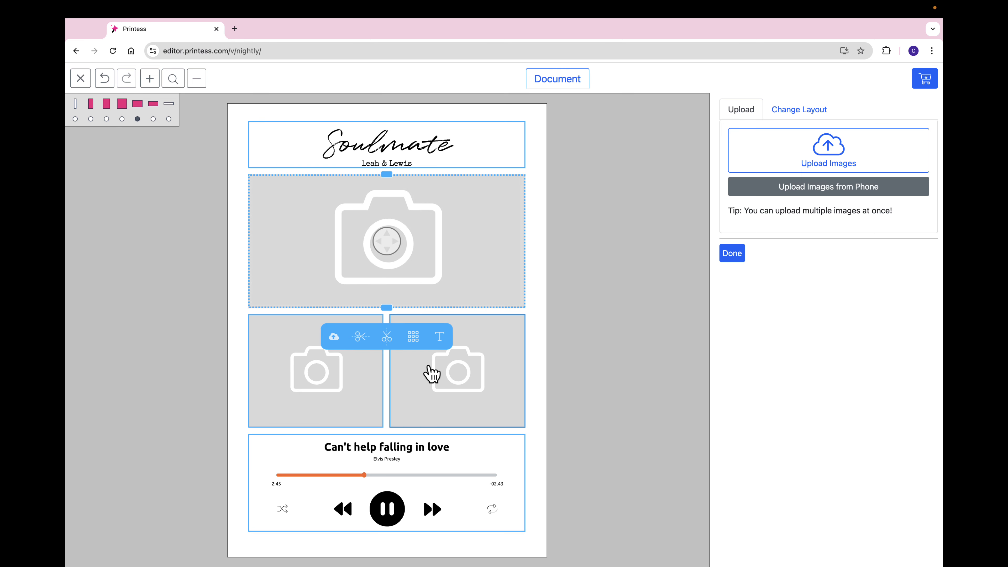
{"action": "left_click", "coordinate": [416, 452]}
{"action": "mouse_move", "coordinate": [387, 435]}
{"action": "left_mouse_down"}
{"action": "mouse_move", "coordinate": [388, 384]}
{"action": "mouse_move", "coordinate": [388, 435]}
{"action": "left_mouse_up"}
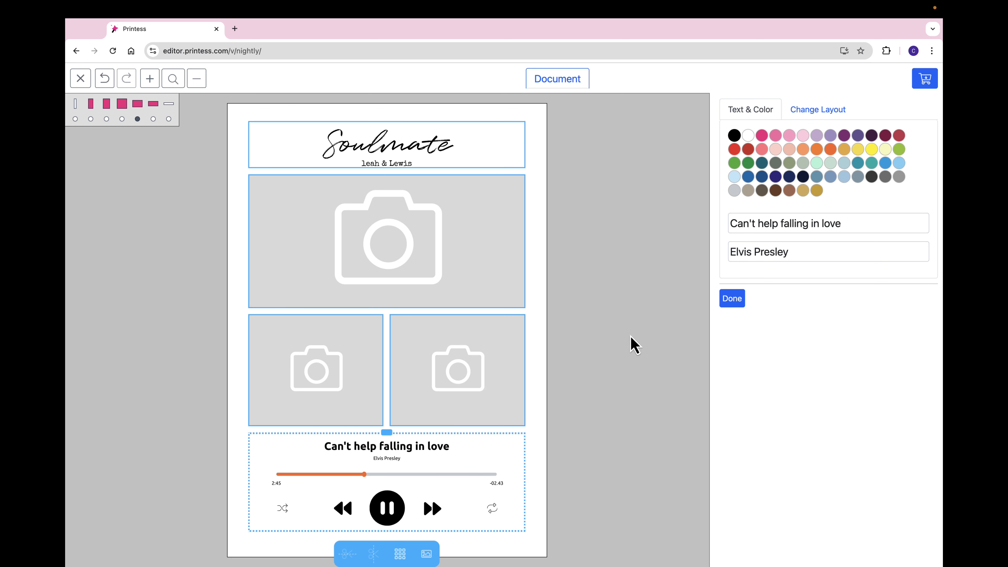
{"action": "left_click", "coordinate": [618, 341]}
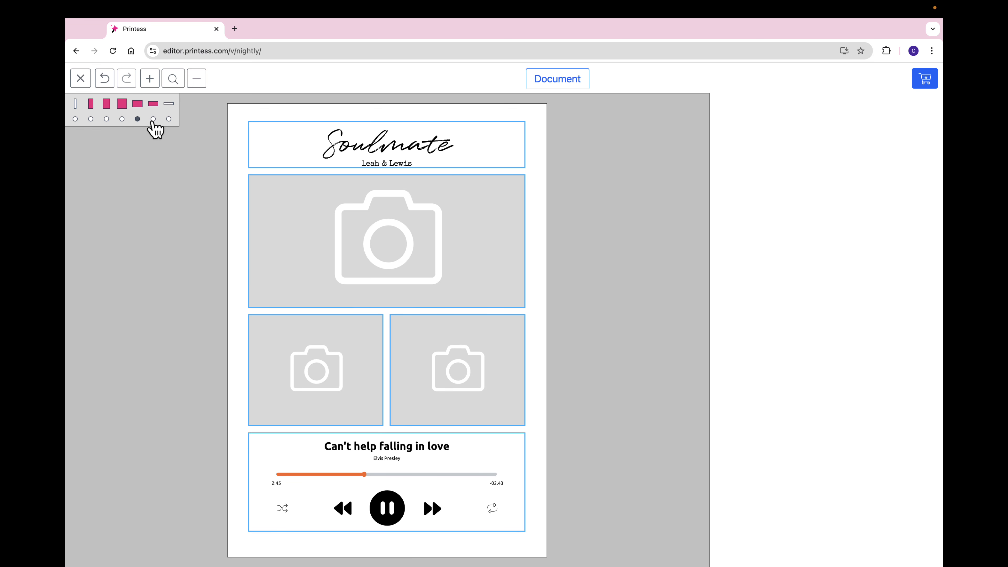
Test the super-landscape size in the buyer preview, enlarging the heading frame downward before applying the size again.
{"action": "left_click", "coordinate": [154, 119]}
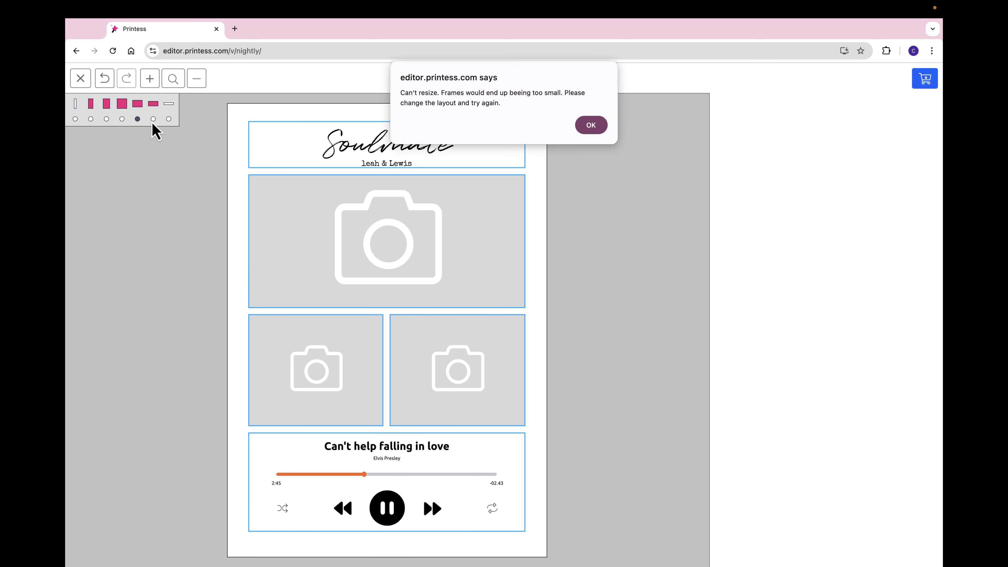
{"action": "left_click", "coordinate": [591, 126]}
{"action": "left_click", "coordinate": [398, 167]}
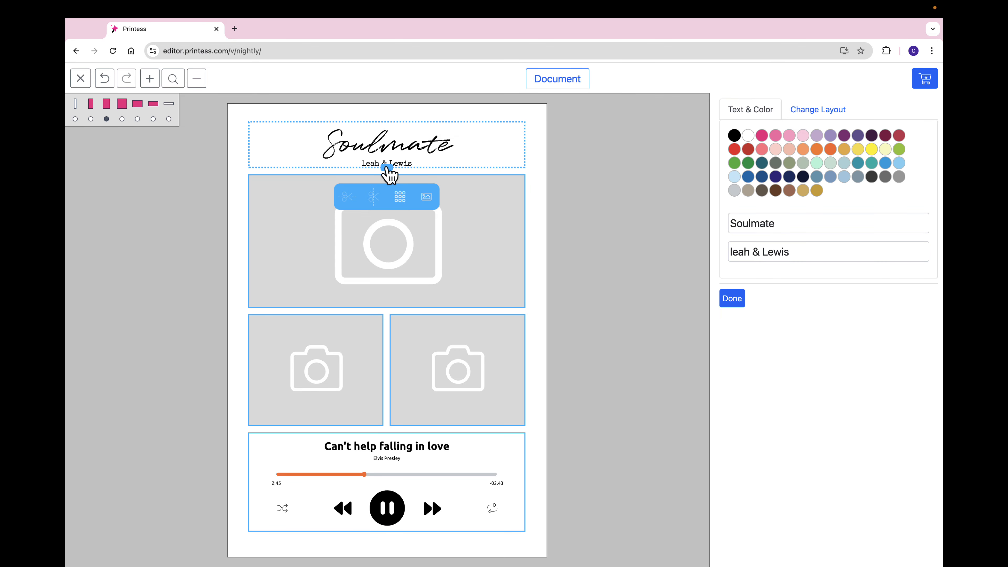
{"action": "left_click_drag", "start_coordinate": [394, 172], "coordinate": [389, 204]}
{"action": "left_click", "coordinate": [153, 120]}
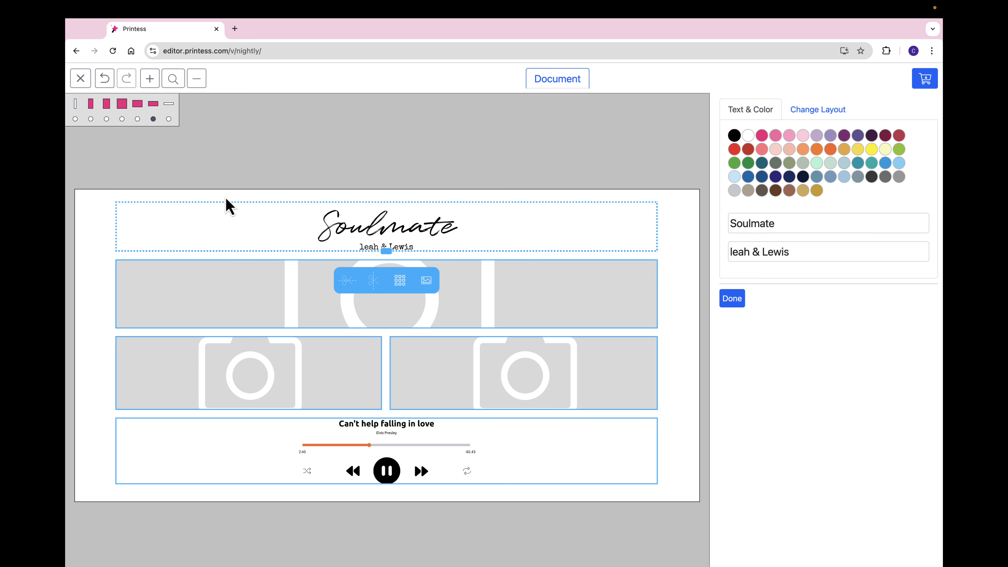
Test a tall, narrow document size with the dividers below the heading and above the player raised, and close the preview.
{"action": "left_click", "coordinate": [90, 119]}
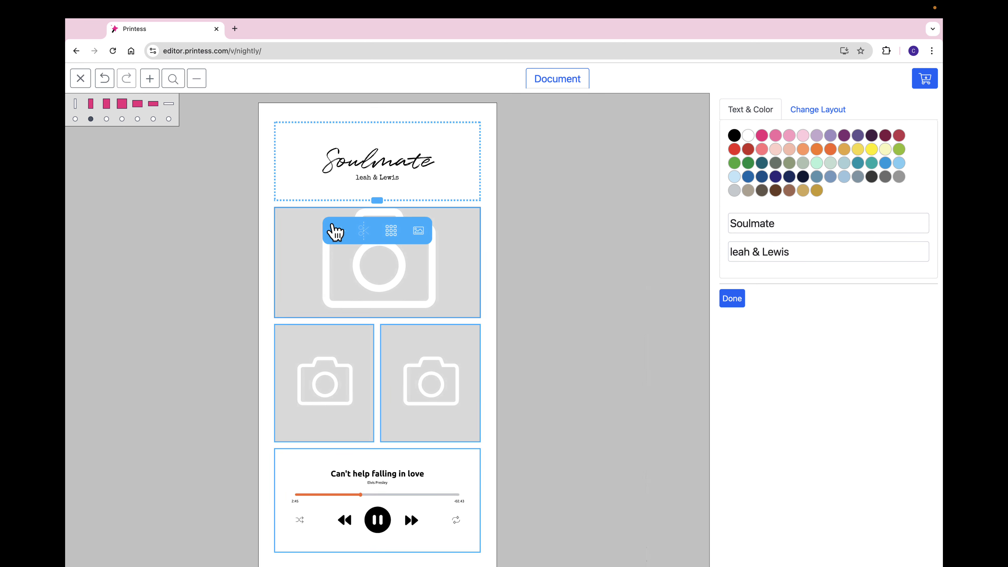
{"action": "left_click_drag", "start_coordinate": [387, 195], "coordinate": [388, 181]}
{"action": "left_click", "coordinate": [392, 449]}
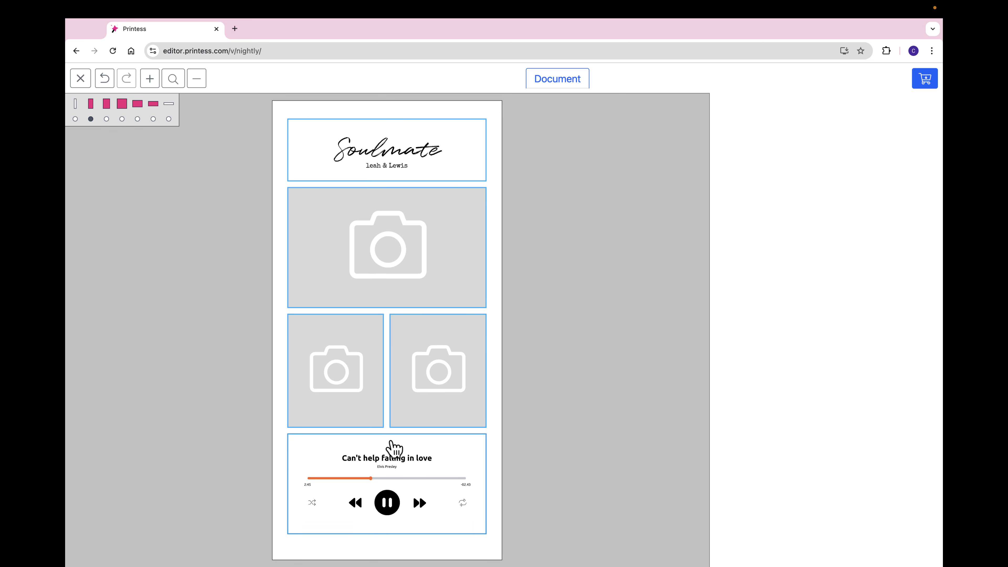
{"action": "left_click_drag", "start_coordinate": [390, 439], "coordinate": [390, 429]}
{"action": "left_click", "coordinate": [411, 397]}
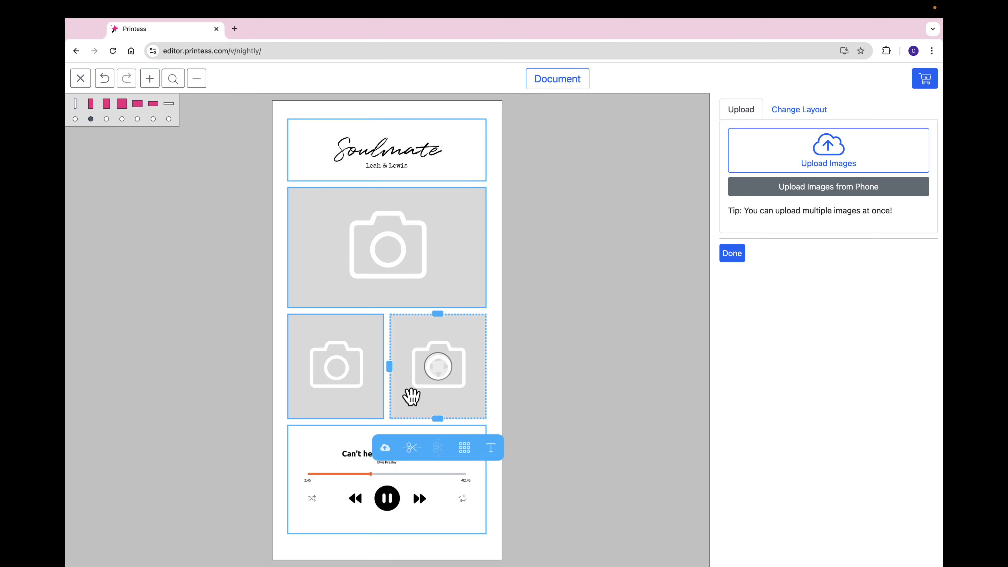
{"action": "left_click", "coordinate": [392, 161]}
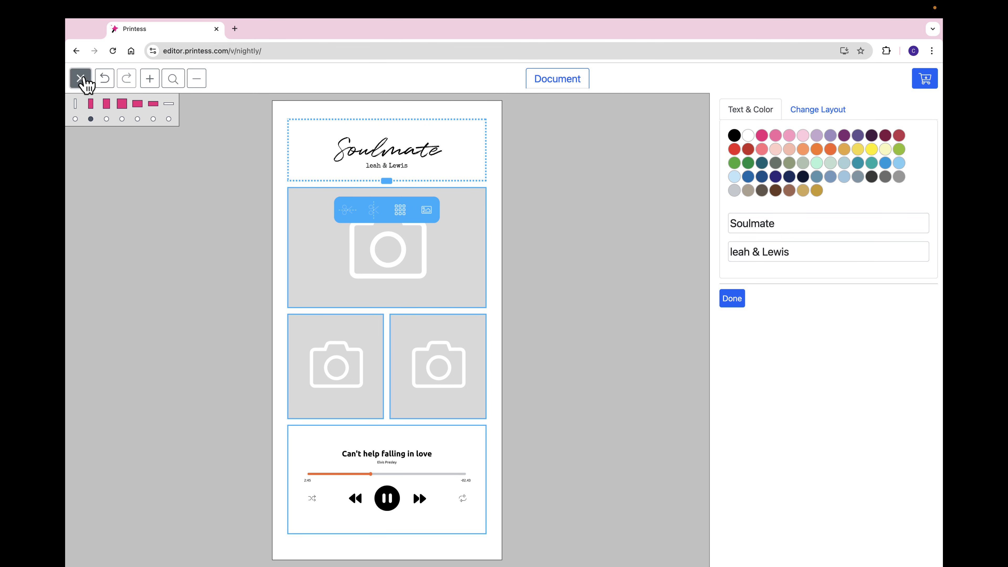
{"action": "left_click", "coordinate": [81, 79]}
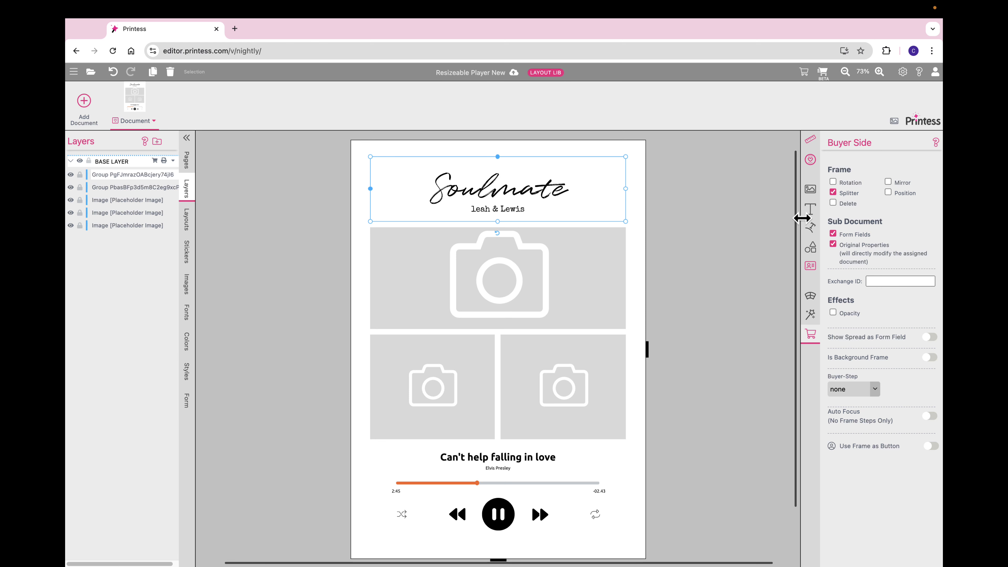
Set the heading group's focal point to top centre and the music player group's focal point to bottom centre.
{"action": "left_click", "coordinate": [810, 266]}
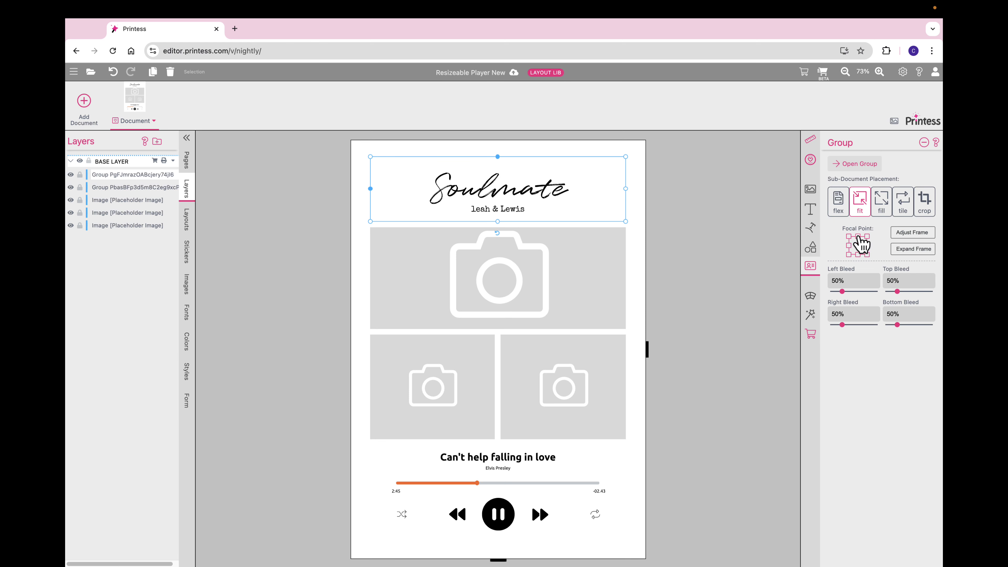
{"action": "left_click", "coordinate": [858, 237]}
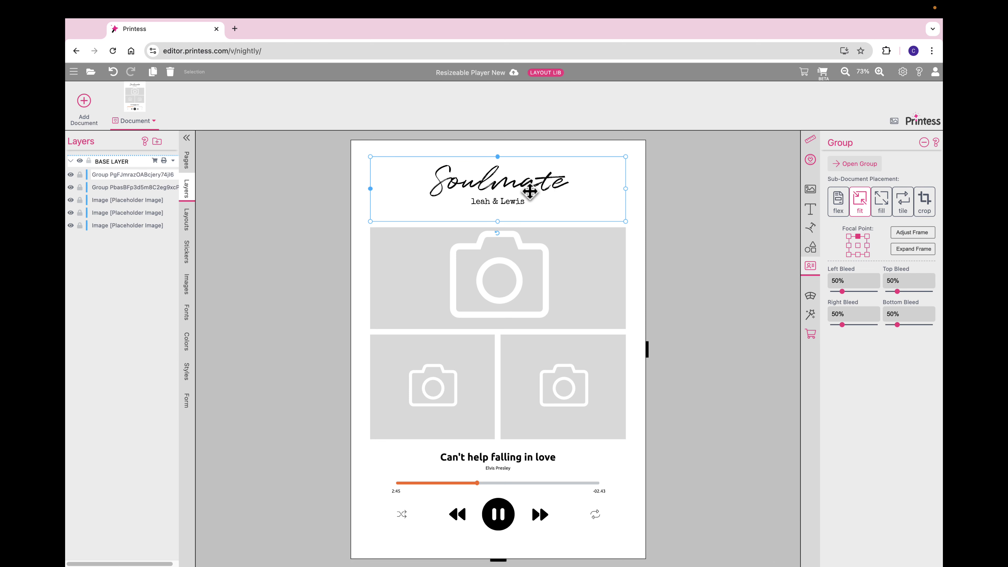
{"action": "left_click", "coordinate": [582, 491]}
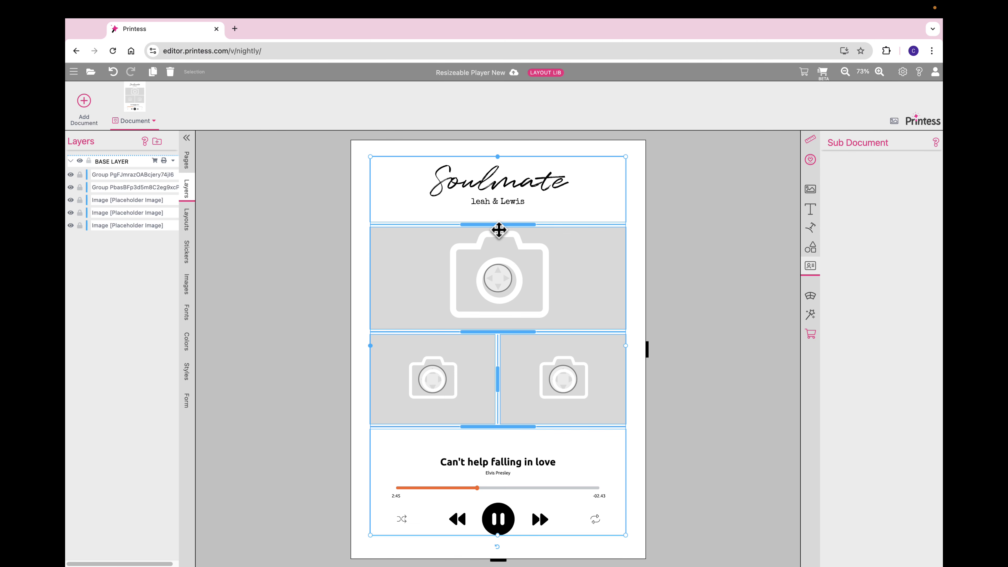
Move the divider between the heading and the large photo down to give the heading frame more height.
{"action": "left_click_drag", "start_coordinate": [499, 229], "coordinate": [531, 241]}
{"action": "left_click", "coordinate": [639, 293]}
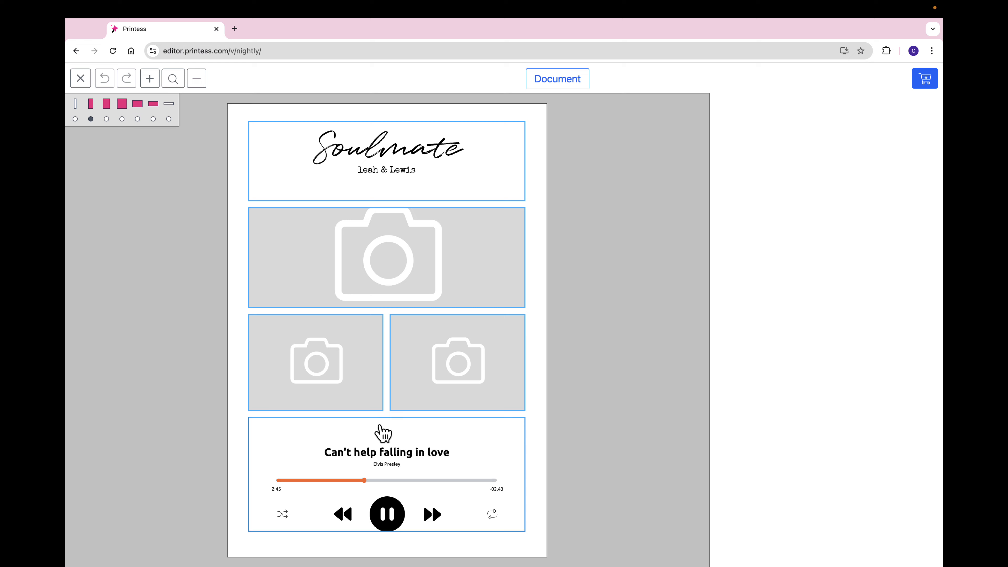
Raise the divider above the music player frame slightly in the buyer preview, deselect the frame and close the preview.
{"action": "left_click", "coordinate": [389, 425]}
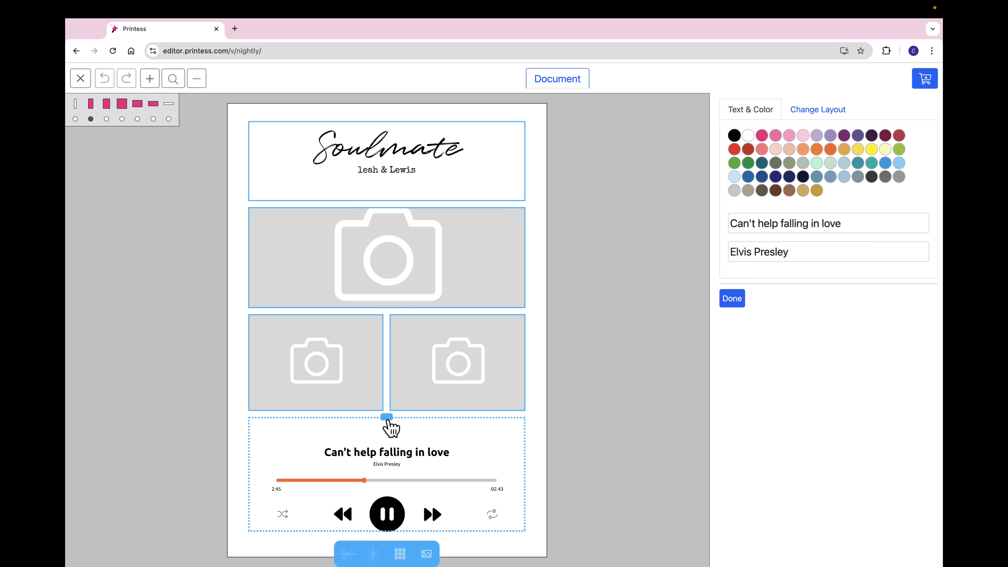
{"action": "mouse_move", "coordinate": [387, 421]}
{"action": "left_mouse_down"}
{"action": "mouse_move", "coordinate": [389, 389]}
{"action": "mouse_move", "coordinate": [387, 436]}
{"action": "mouse_move", "coordinate": [382, 419]}
{"action": "left_mouse_up"}
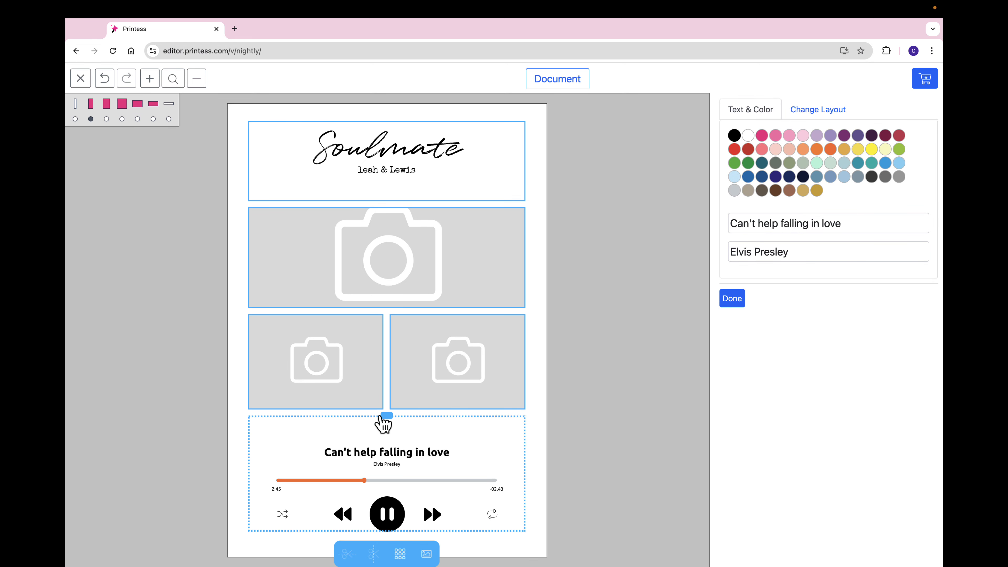
{"action": "left_click", "coordinate": [270, 361]}
{"action": "left_click", "coordinate": [84, 167]}
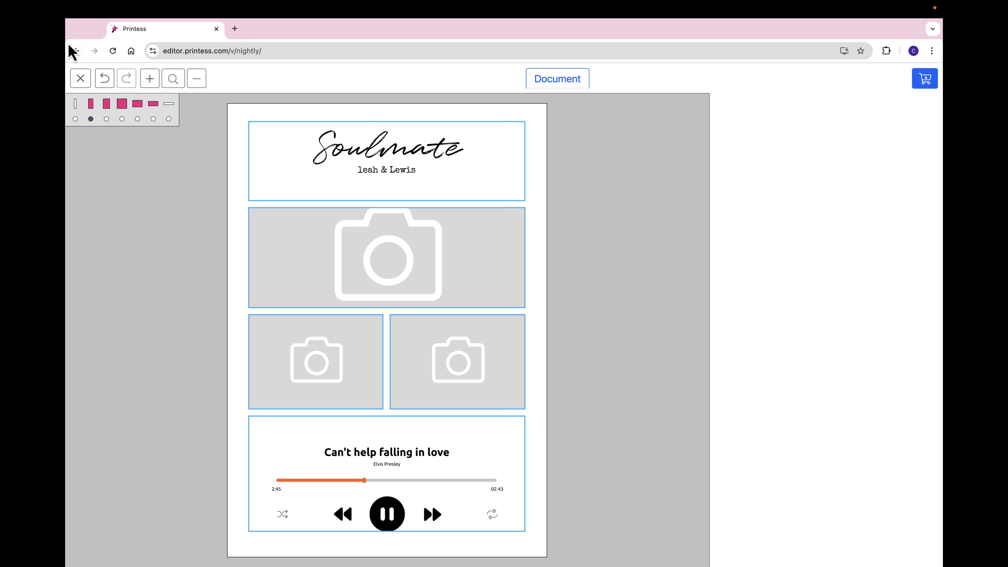
{"action": "left_click", "coordinate": [88, 77]}
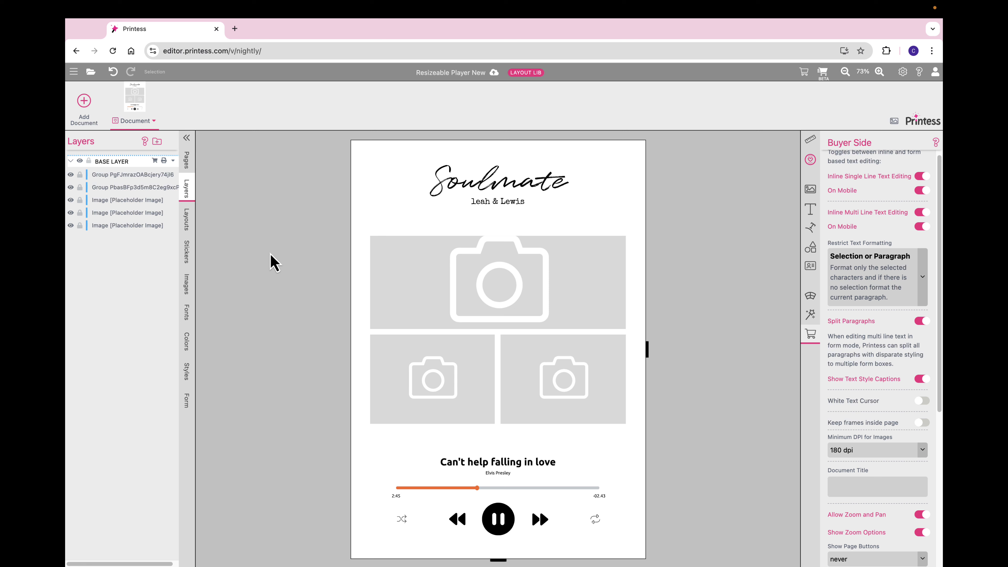
Set the focal point of the "Soulmate" heading group to top centre and deselect the group.
{"action": "left_click", "coordinate": [442, 210]}
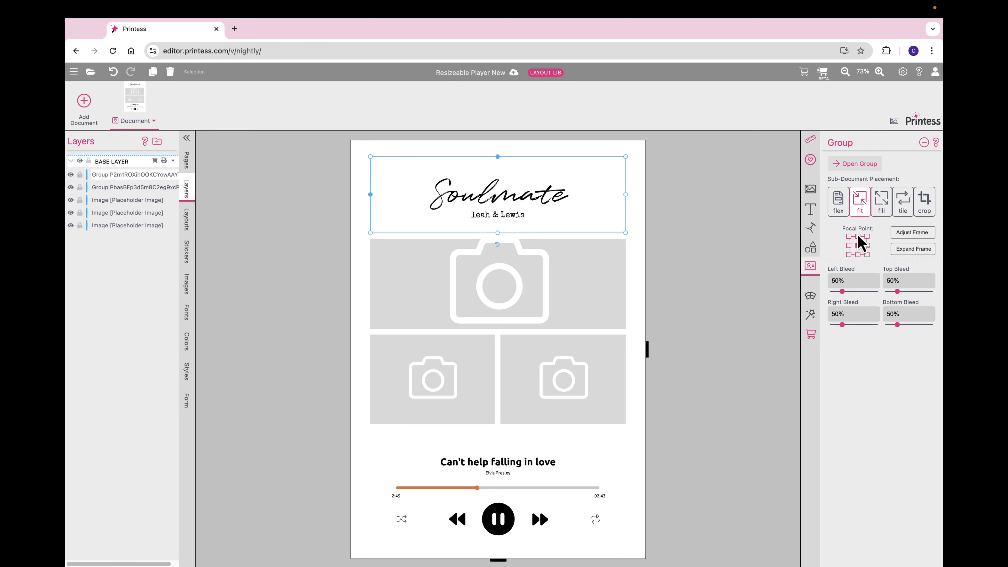
{"action": "left_click", "coordinate": [858, 236]}
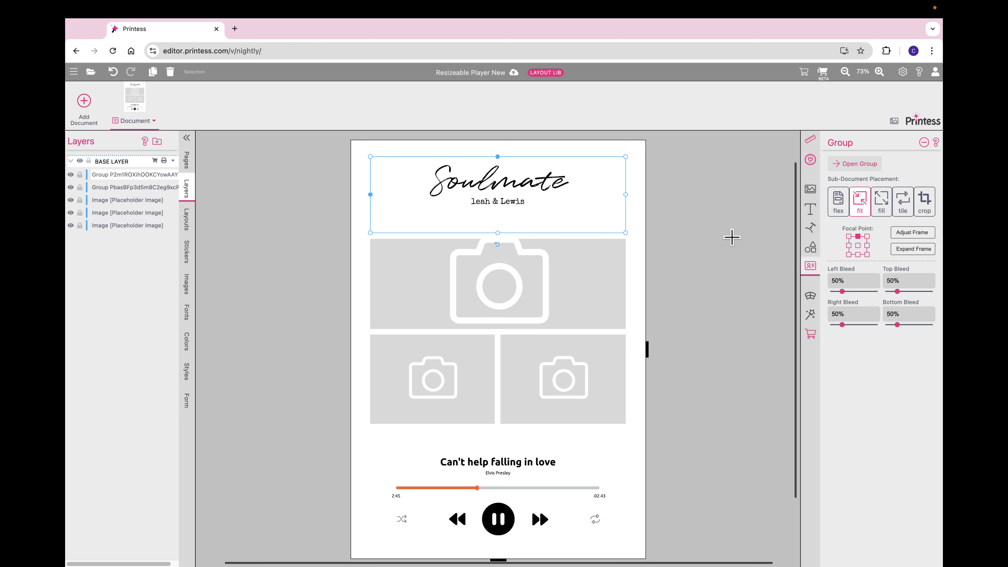
{"action": "left_click", "coordinate": [734, 245]}
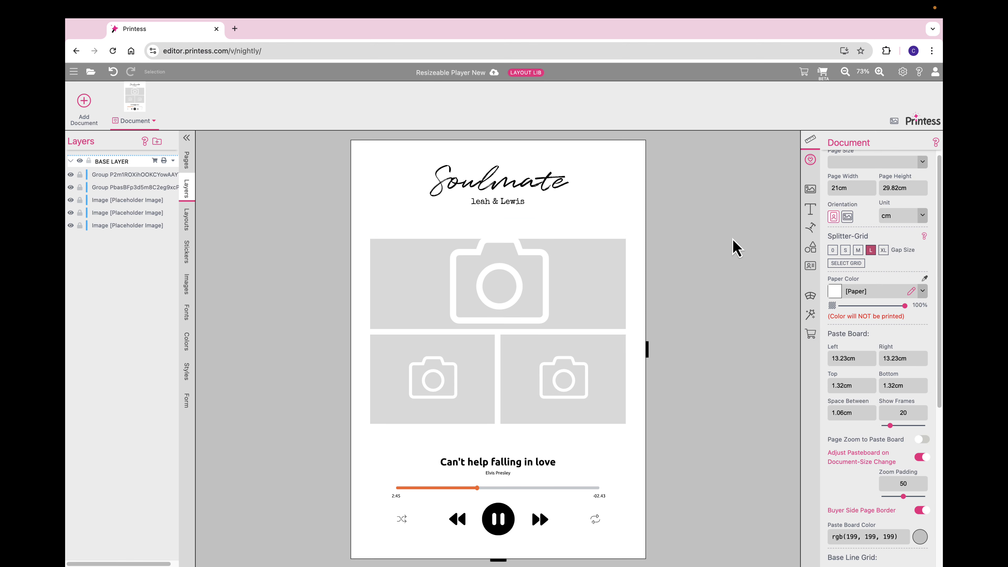